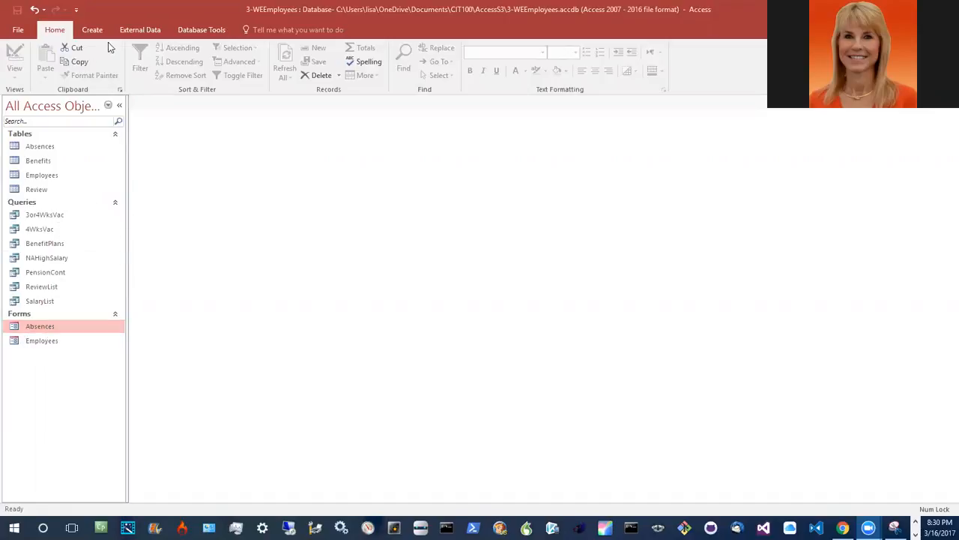
# Add the Absences table to the relationships diagram and place it between Employees and Benefits, below their join line.
pyautogui.click(216, 30)
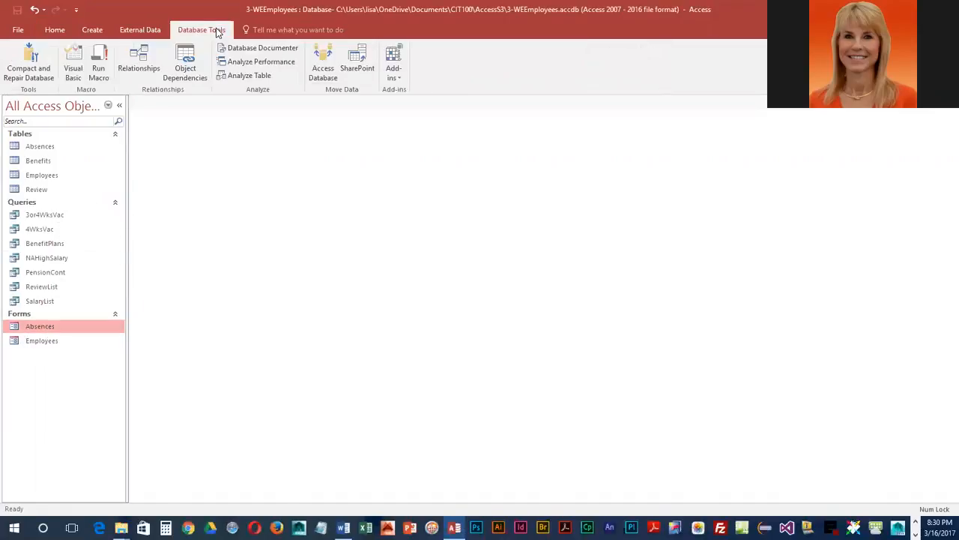
pyautogui.click(136, 61)
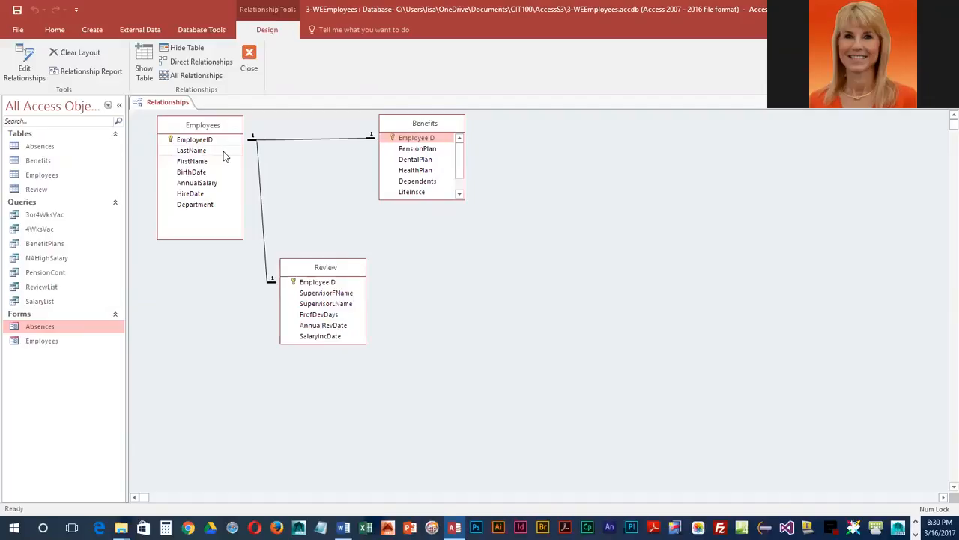
pyautogui.click(139, 56)
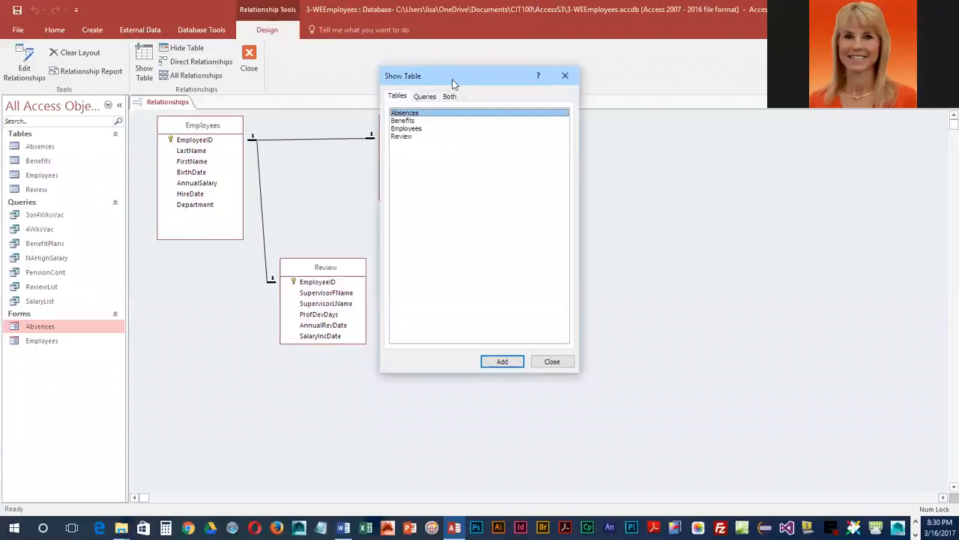
pyautogui.moveTo(453, 84); pyautogui.dragTo(680, 132)
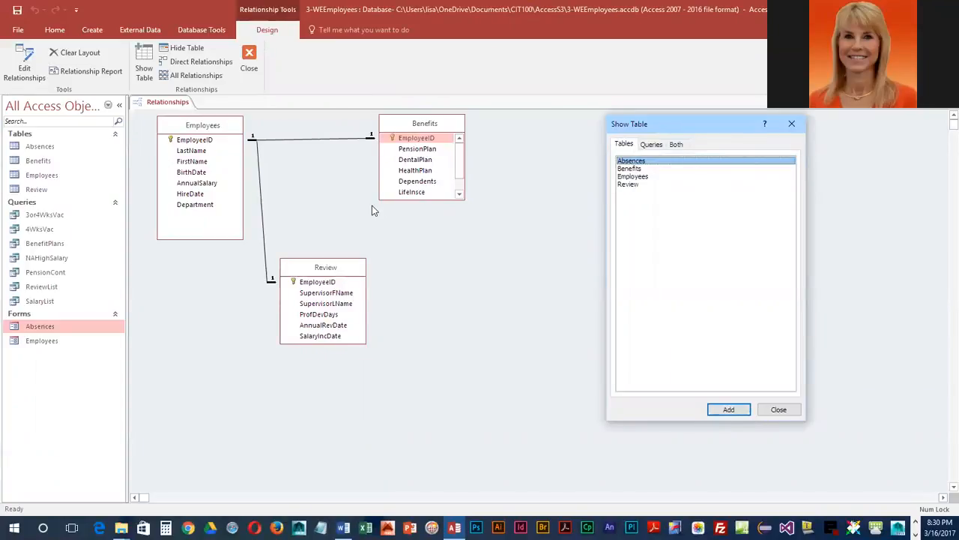
pyautogui.doubleClick(636, 163)
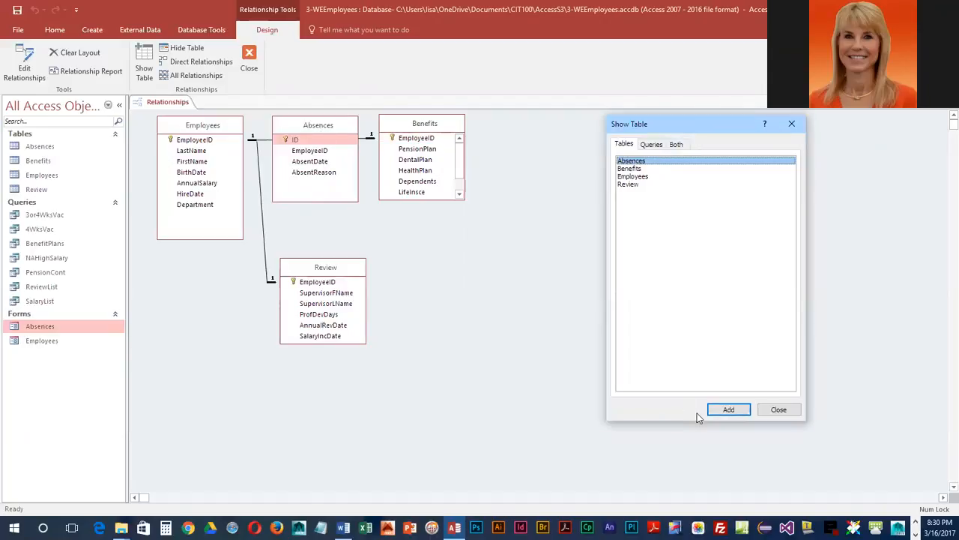
pyautogui.click(782, 411)
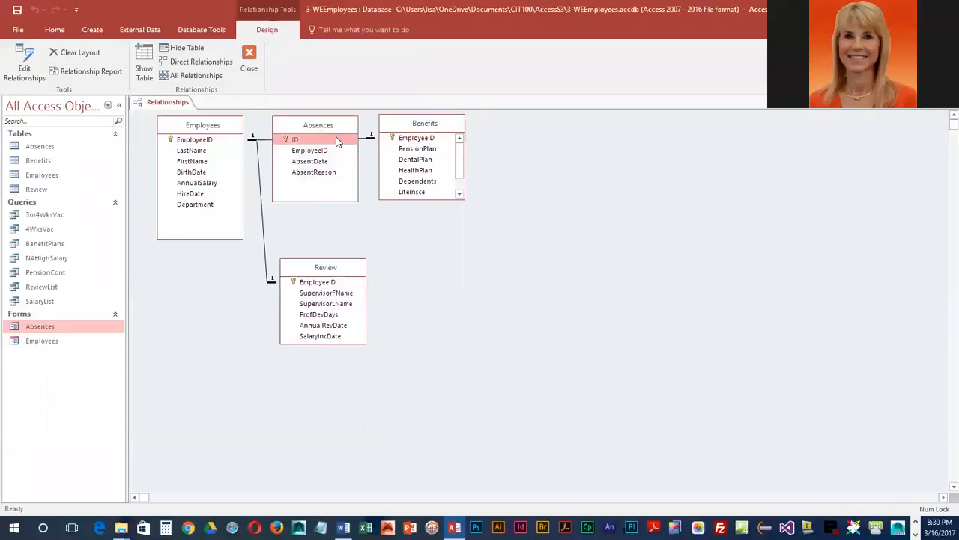
pyautogui.moveTo(333, 126); pyautogui.dragTo(339, 155)
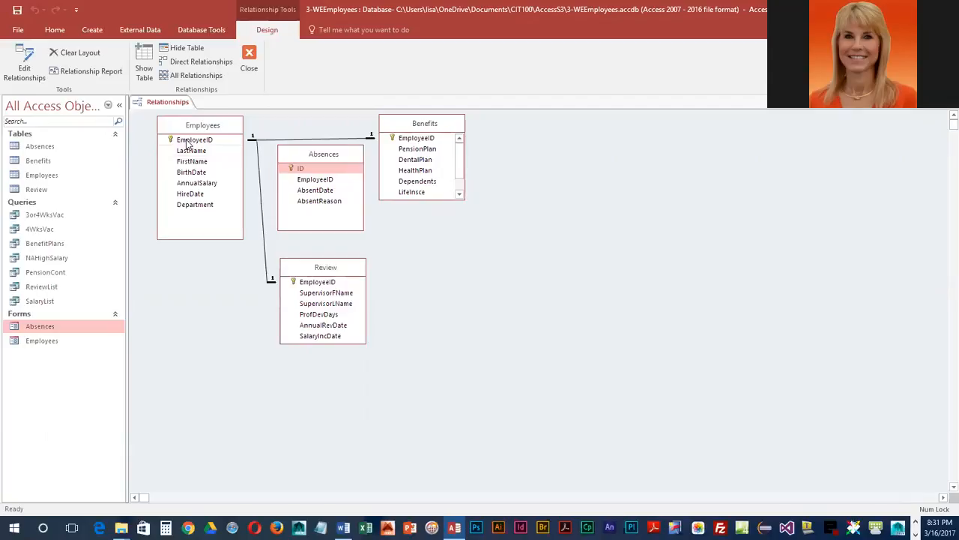
# Relate Employees to Absences on EmployeeID, enforcing referential integrity with cascading updates of related fields, and close the relationships diagram.
pyautogui.moveTo(187, 144); pyautogui.dragTo(317, 185)
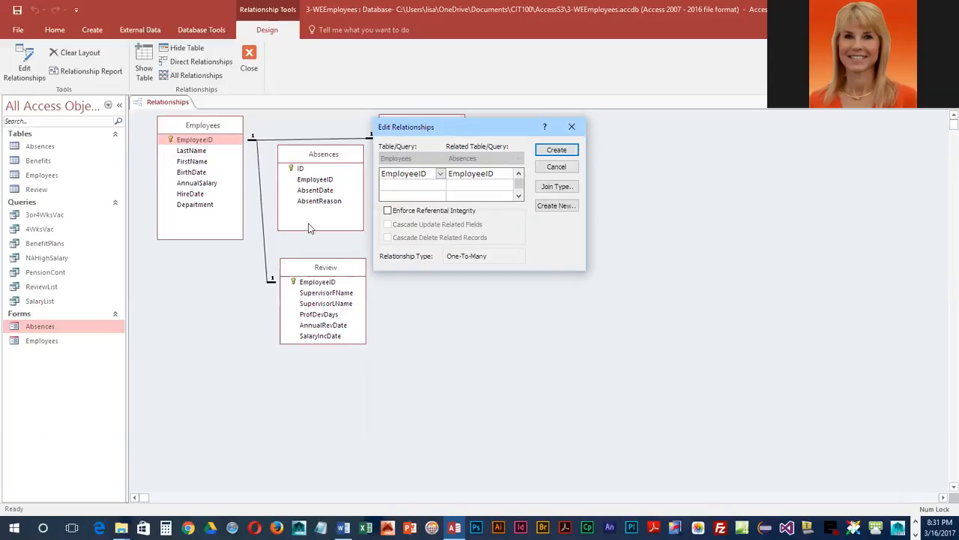
pyautogui.click(387, 211)
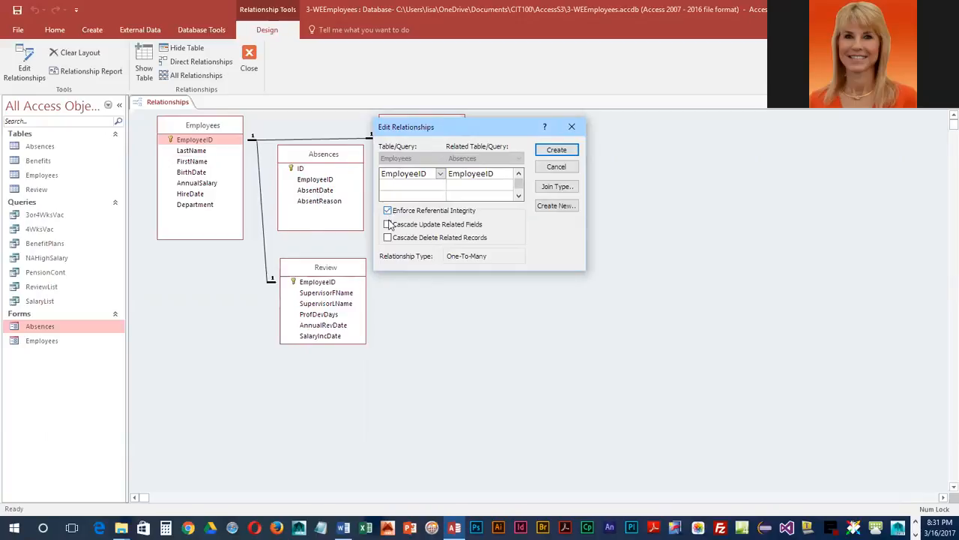
pyautogui.click(388, 224)
pyautogui.click(388, 239)
pyautogui.click(387, 238)
pyautogui.click(557, 152)
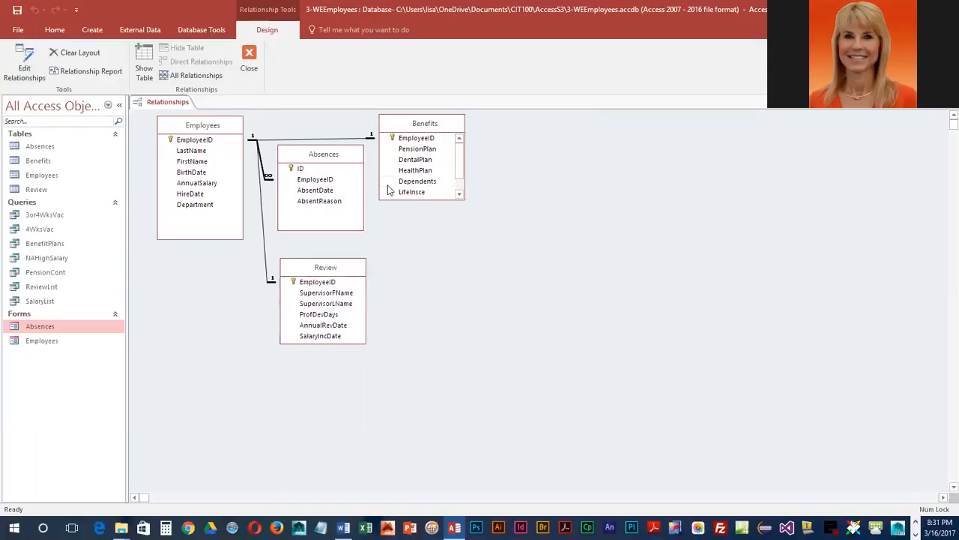
pyautogui.click(250, 56)
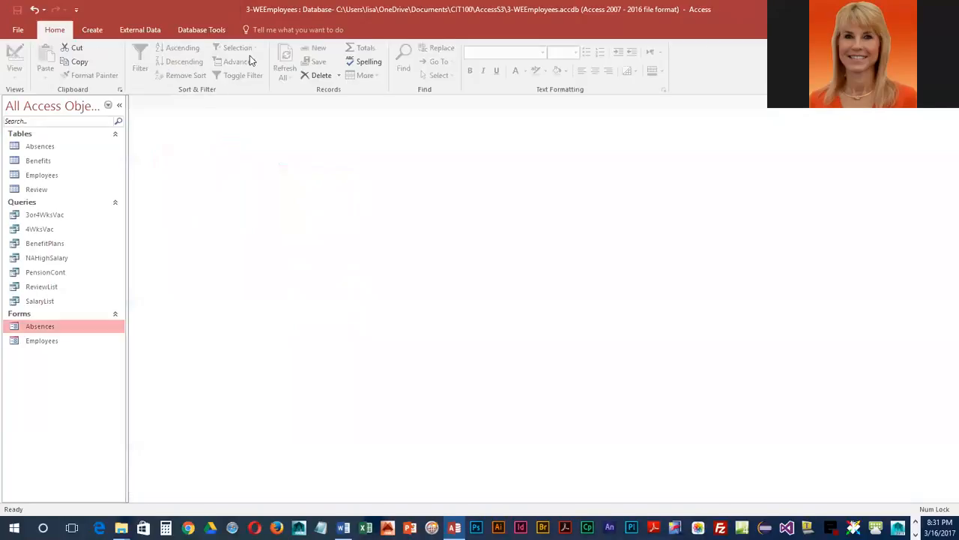
# Open the Absences form in Layout view and list the available fields from all tables.
pyautogui.doubleClick(39, 328)
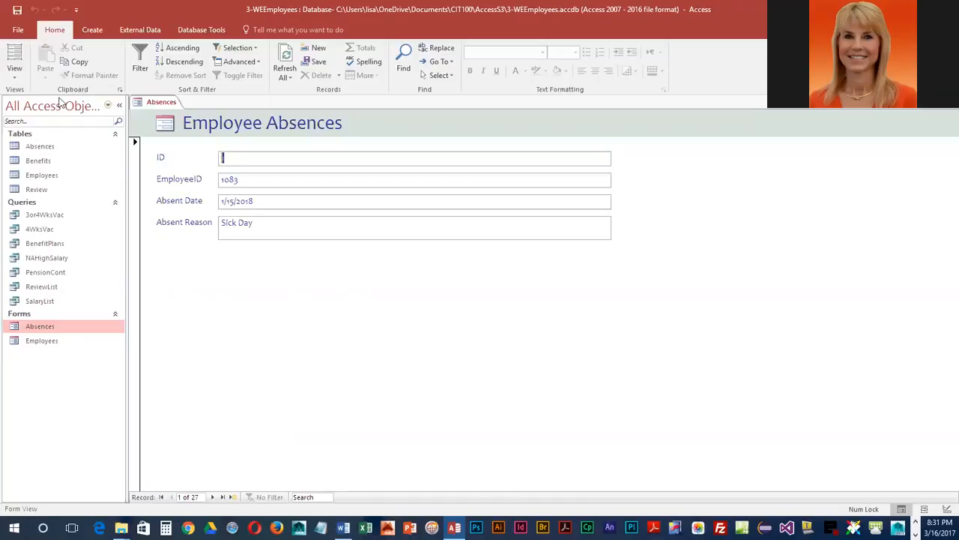
pyautogui.click(16, 78)
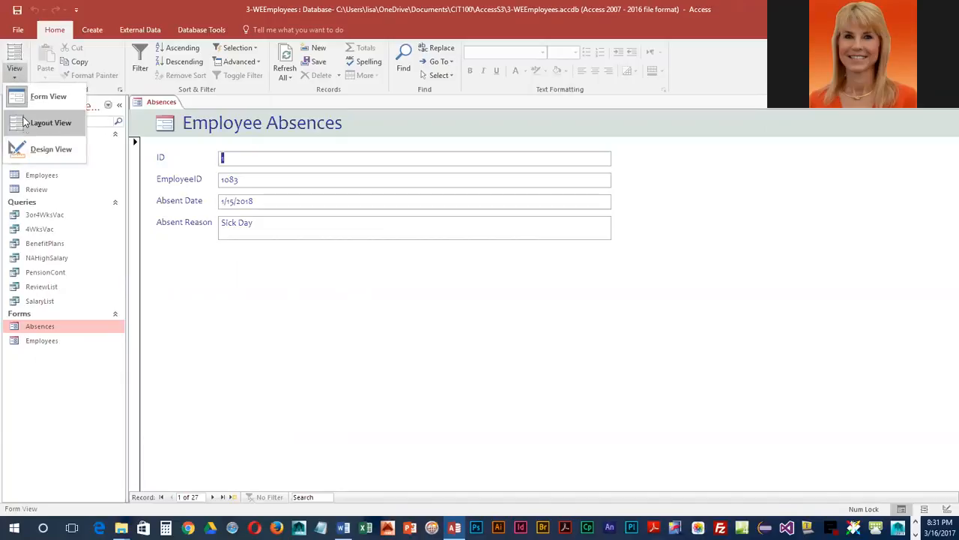
pyautogui.click(47, 123)
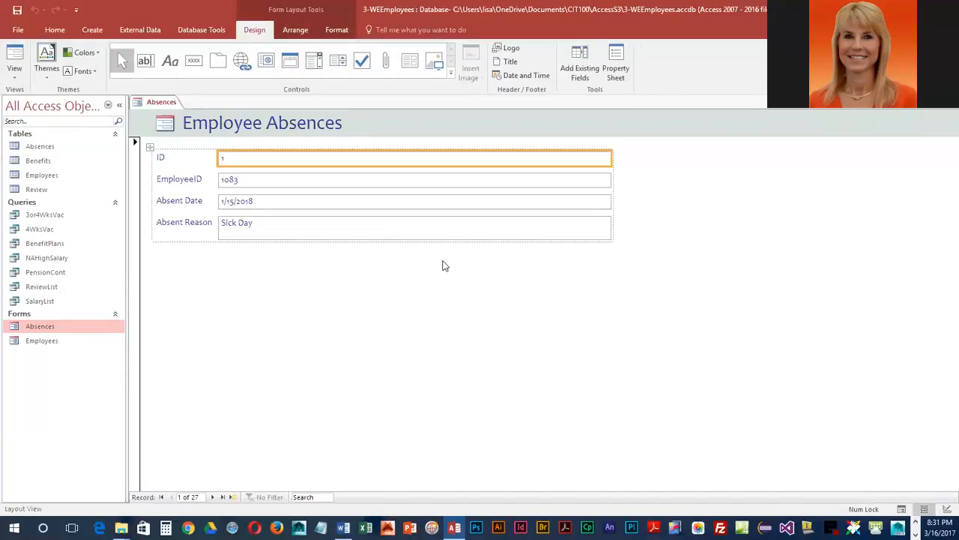
pyautogui.click(579, 75)
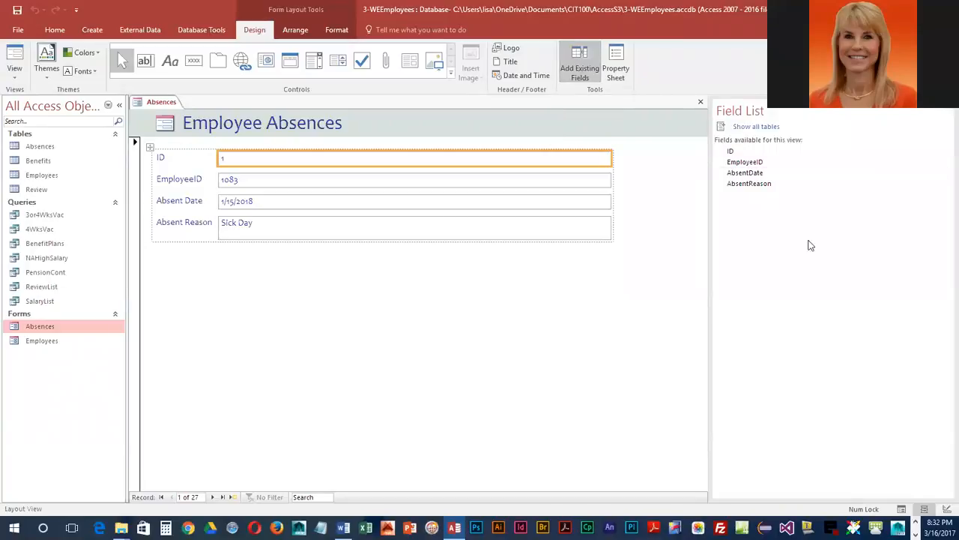
pyautogui.click(757, 128)
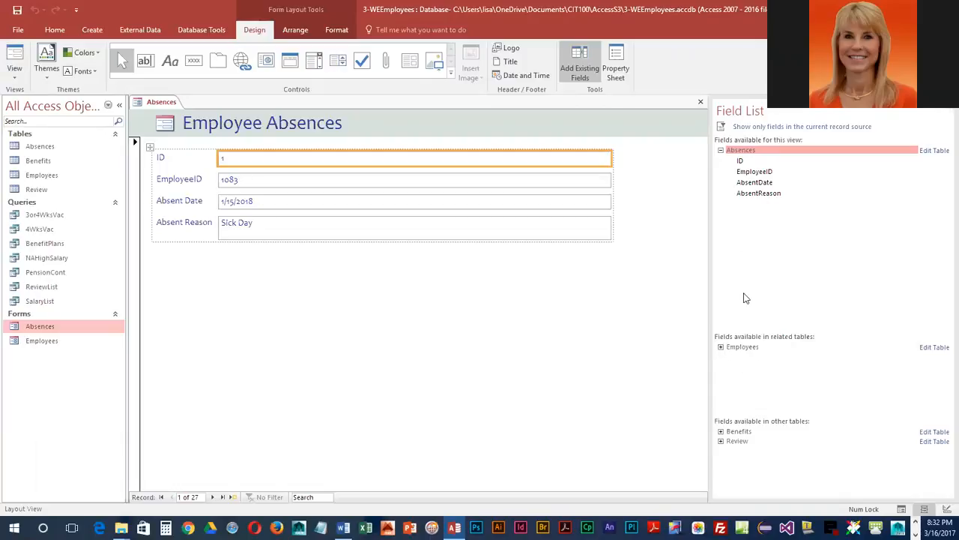
# Insert the FirstName field from the related Employees table between EmployeeID and Absent Date on the form.
pyautogui.click(720, 347)
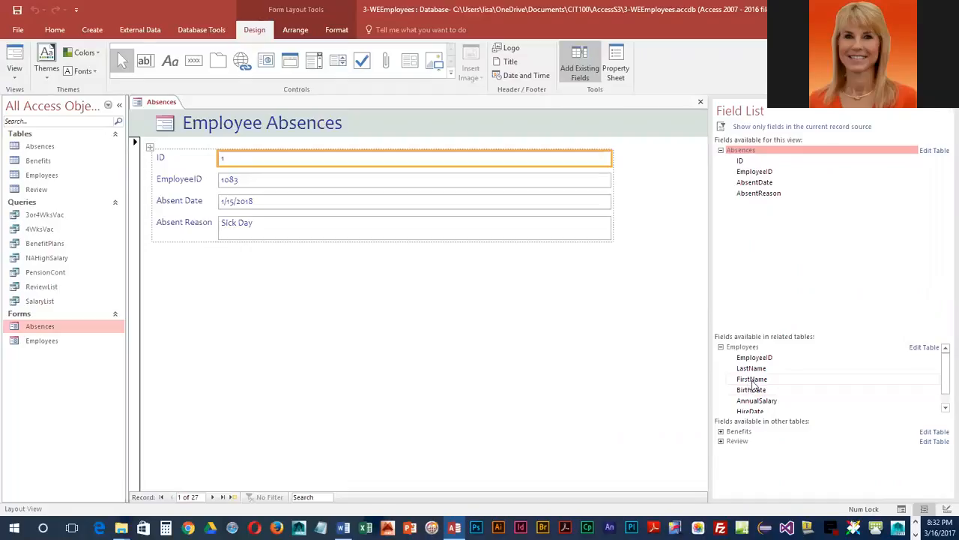
pyautogui.moveTo(751, 380); pyautogui.dragTo(309, 220)
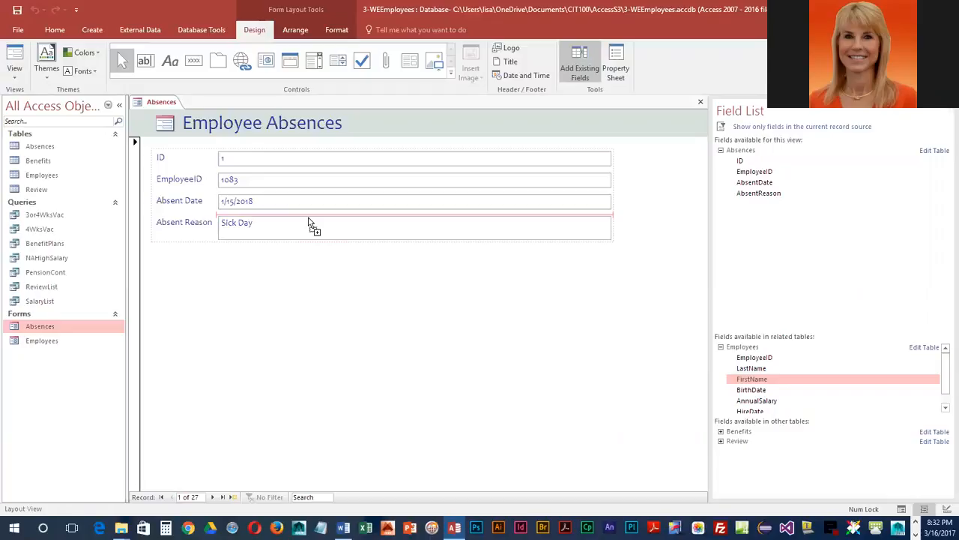
pyautogui.moveTo(308, 221); pyautogui.dragTo(212, 193)
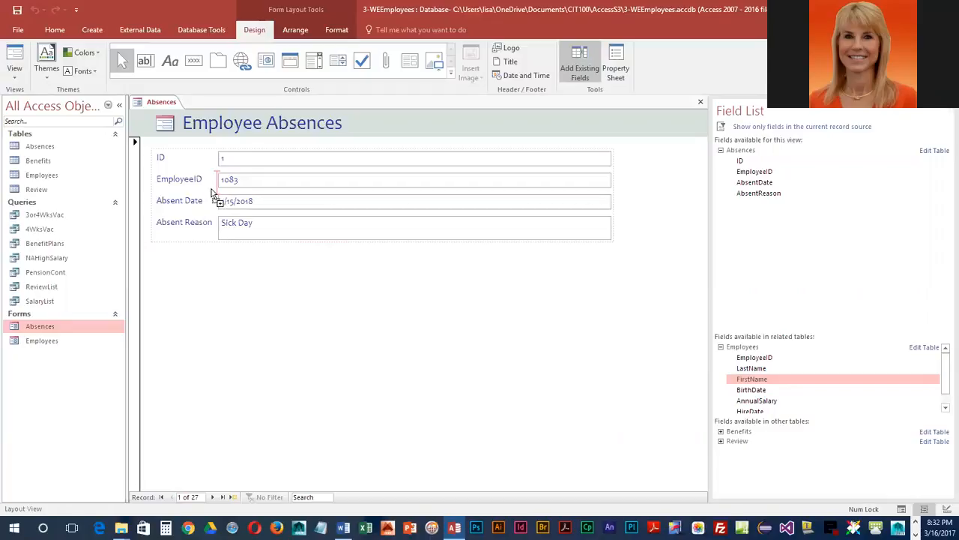
pyautogui.moveTo(212, 194); pyautogui.dragTo(265, 193)
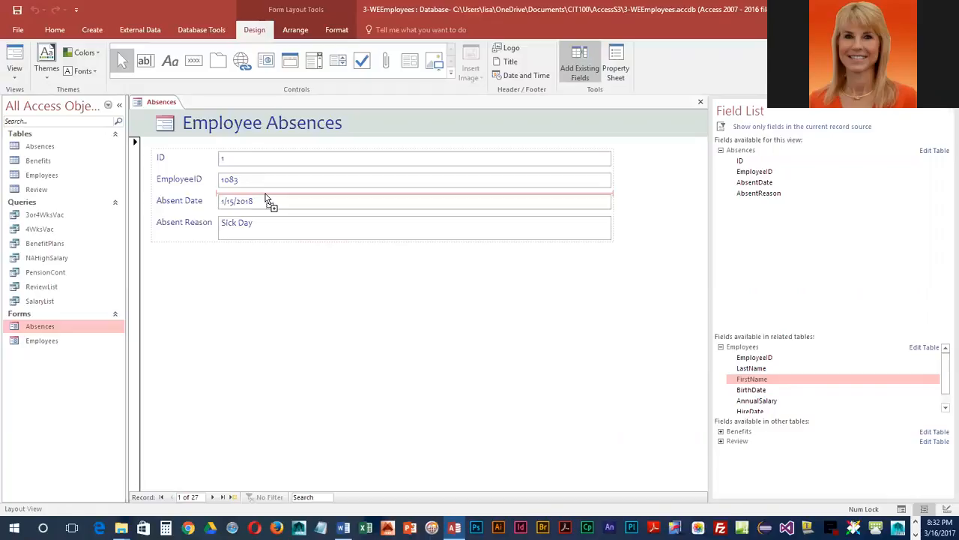
pyautogui.moveTo(265, 193); pyautogui.dragTo(265, 194)
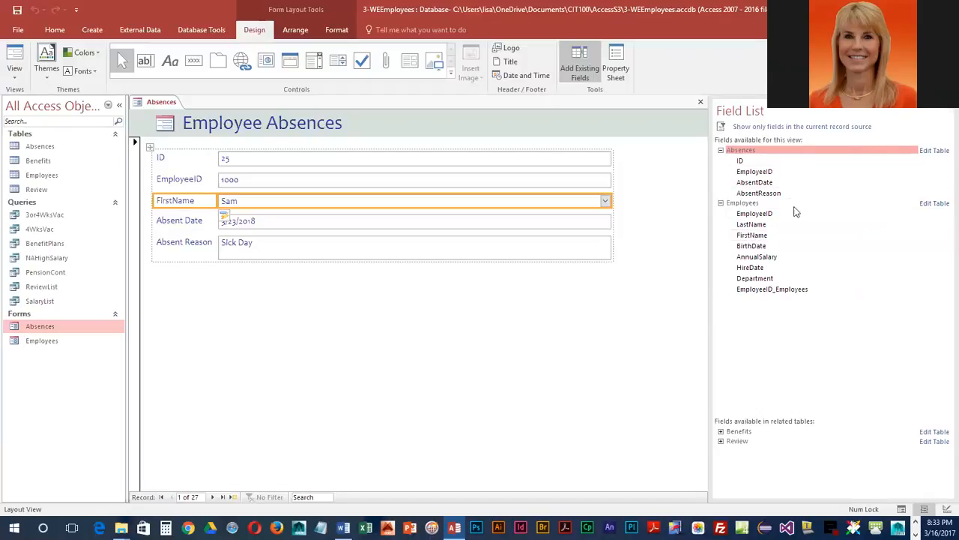
# Insert the Employees table's LastName field directly below FirstName and close the field list.
pyautogui.moveTo(752, 224); pyautogui.dragTo(577, 215)
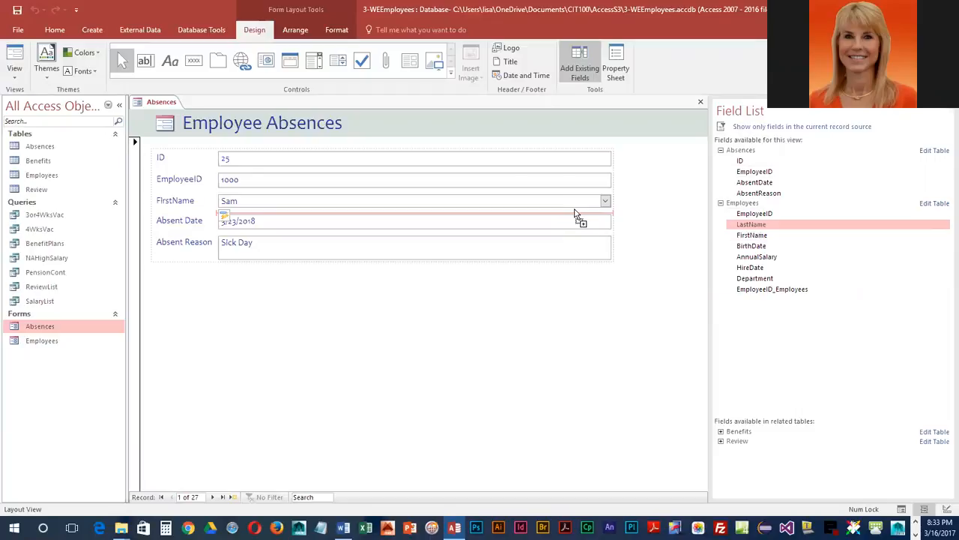
pyautogui.moveTo(575, 214); pyautogui.dragTo(574, 209)
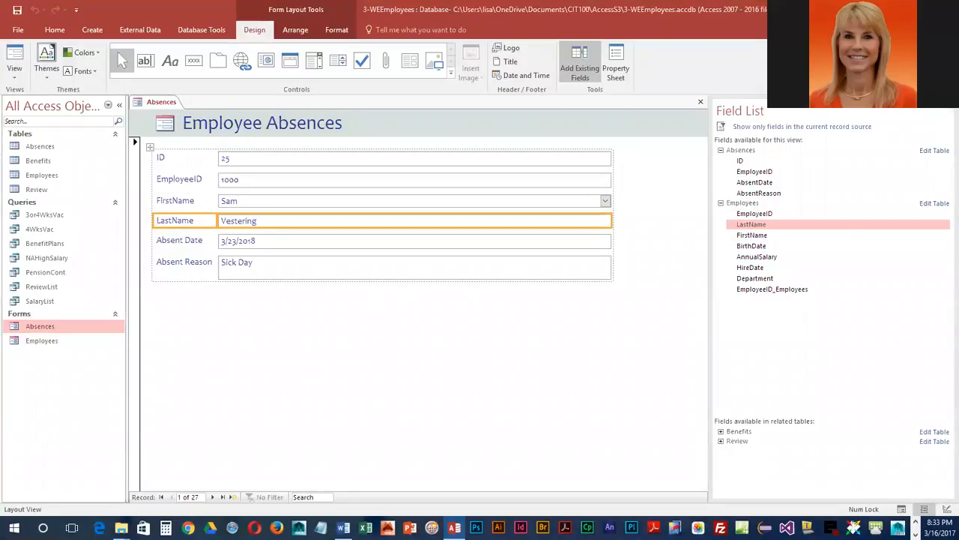
pyautogui.click(579, 63)
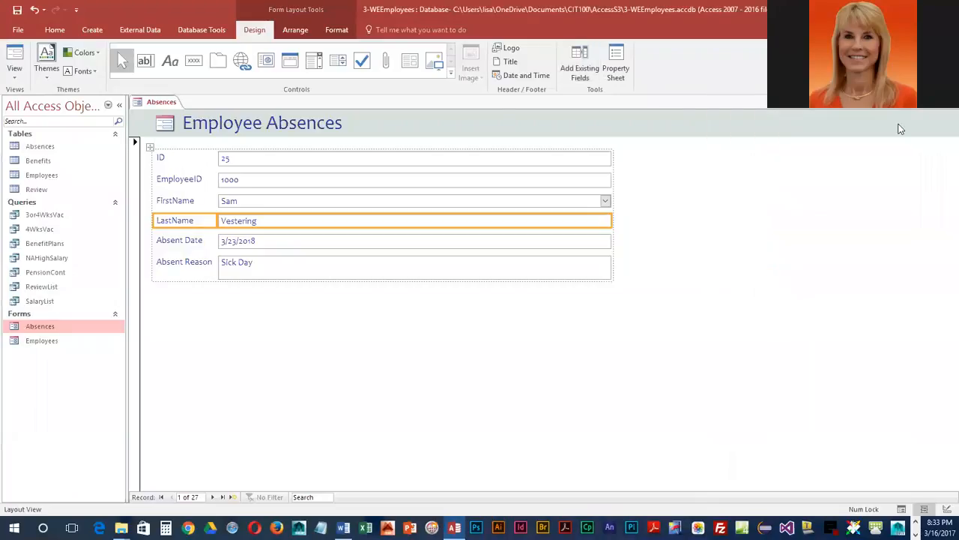
# Switch the Absences form to Form view and browse through its records to check the employee names.
pyautogui.click(14, 69)
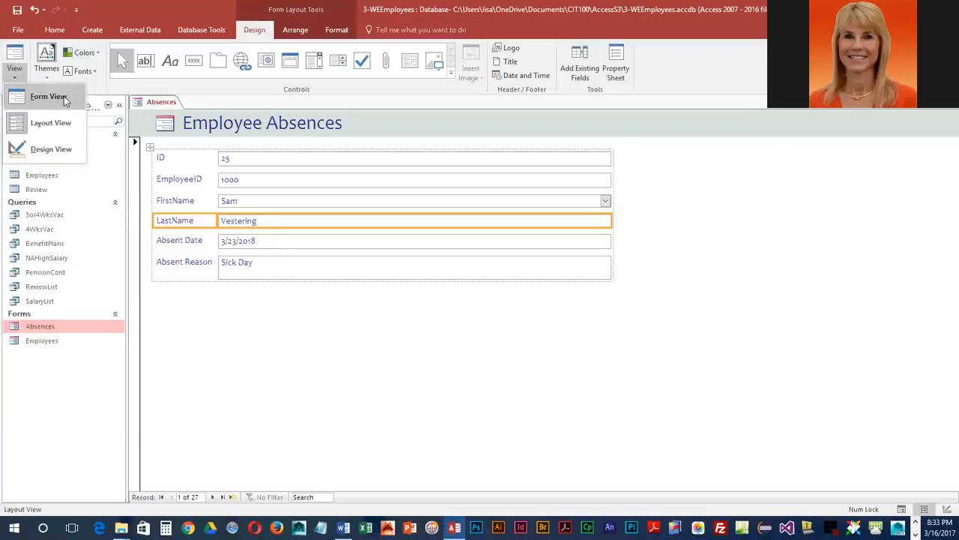
pyautogui.click(35, 102)
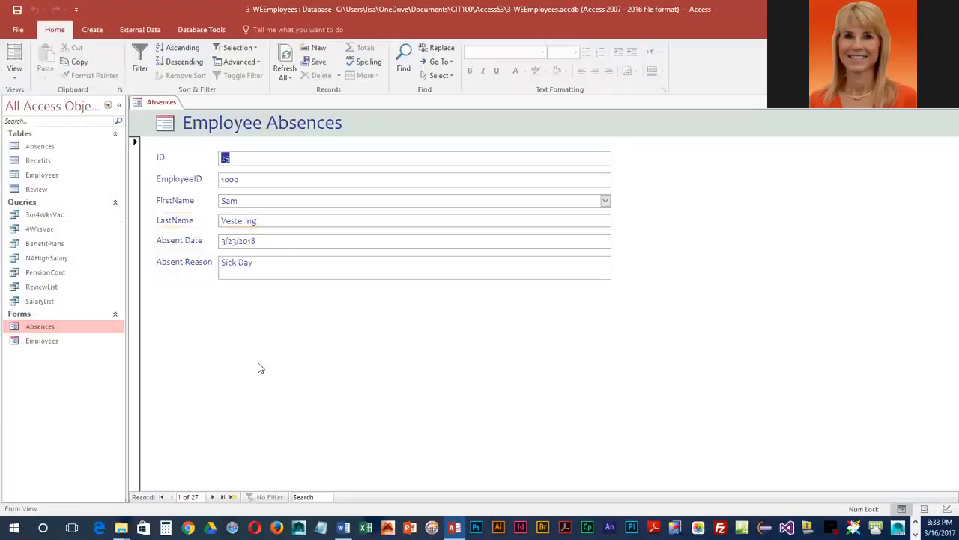
pyautogui.doubleClick(213, 498)
pyautogui.click(214, 497)
pyautogui.click(214, 497)
pyautogui.click(213, 497)
pyautogui.click(214, 497)
pyautogui.click(213, 497)
pyautogui.click(214, 498)
pyautogui.click(214, 497)
pyautogui.click(214, 498)
pyautogui.click(213, 498)
pyautogui.click(214, 497)
pyautogui.click(213, 497)
pyautogui.click(213, 497)
pyautogui.click(213, 498)
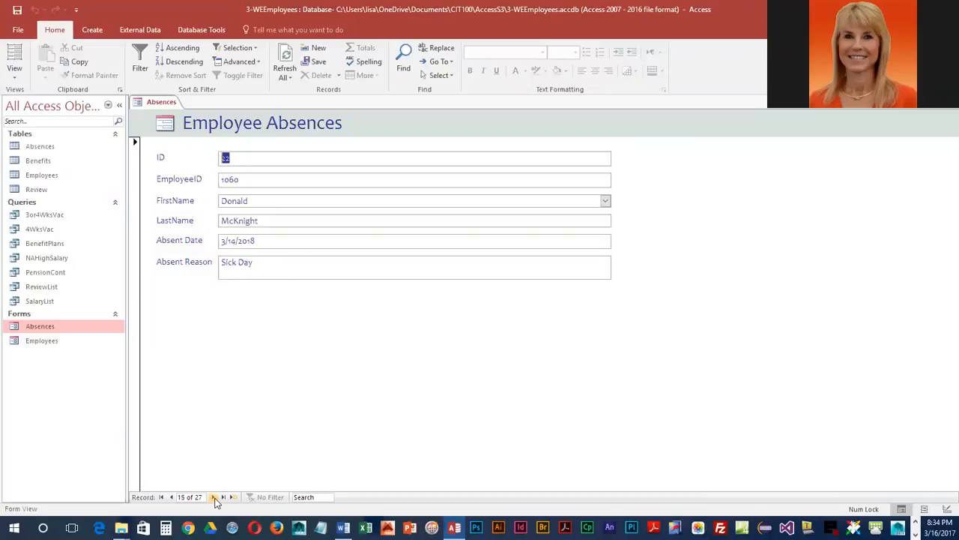
pyautogui.click(214, 498)
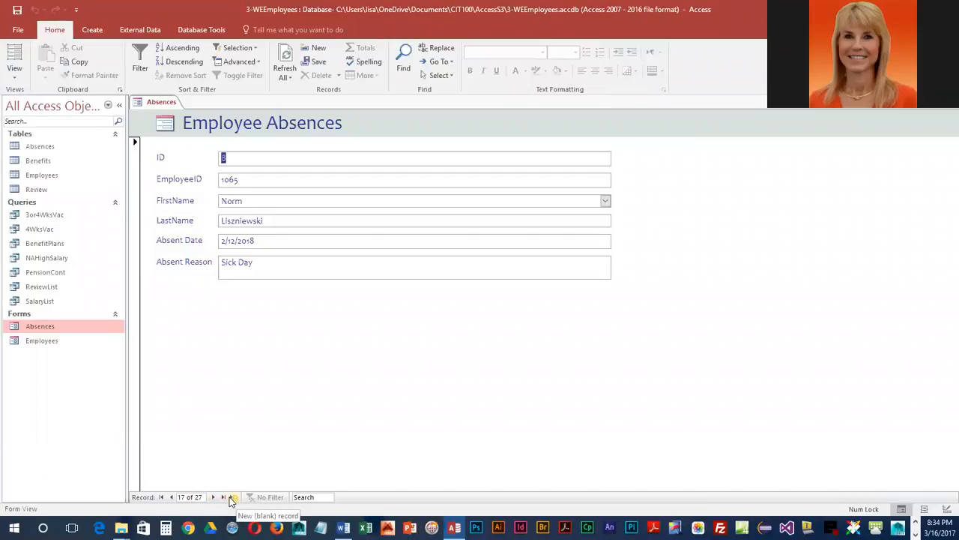
# Start a new record in the Absences form and enter the employee's ID.
pyautogui.click(233, 498)
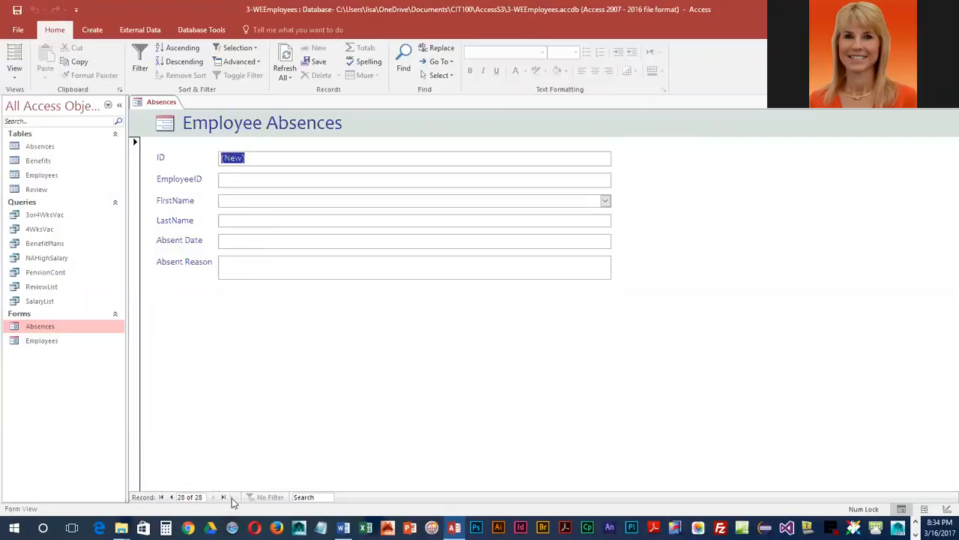
pyautogui.press('Tab')
pyautogui.write('1063')
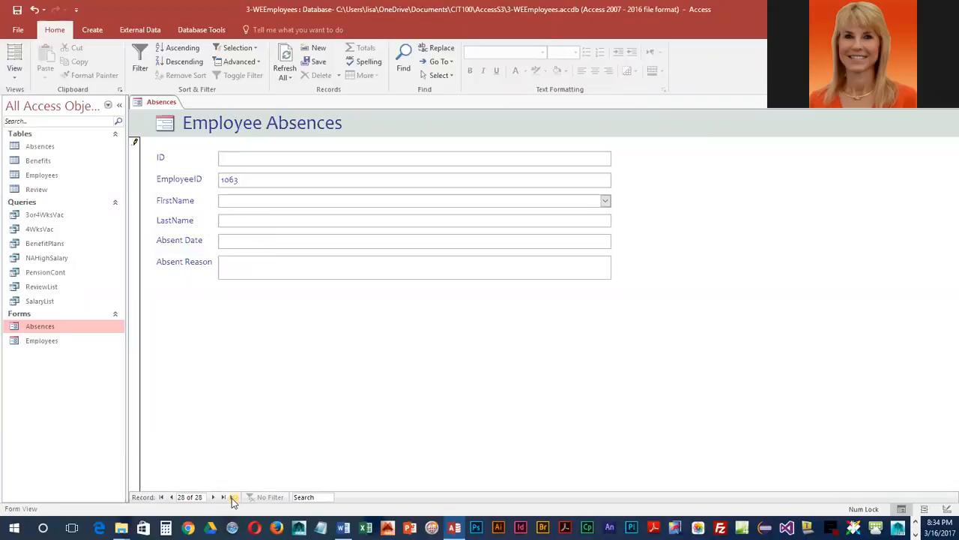
pyautogui.press('Tab')
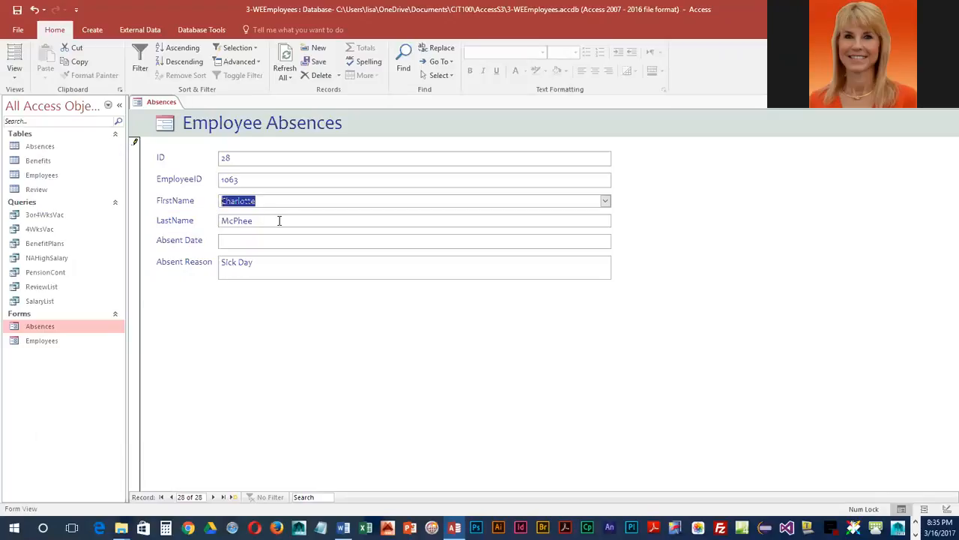
# Set the new record's Absent Date to 3/30/2018 and Absent Reason to "Personal leave day", save it, and return to that record.
pyautogui.press('Tab')
pyautogui.press('Tab')
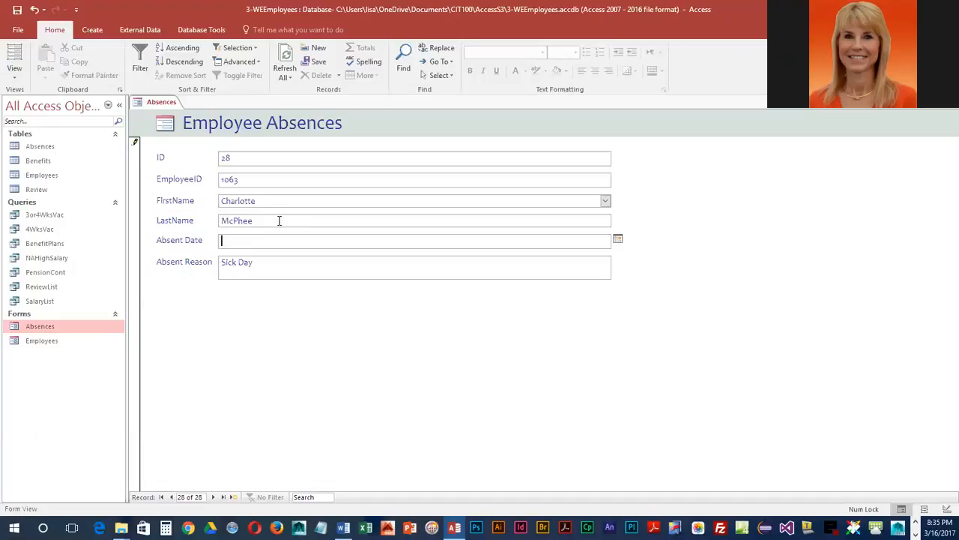
pyautogui.write('3/30/2018')
pyautogui.press('Tab')
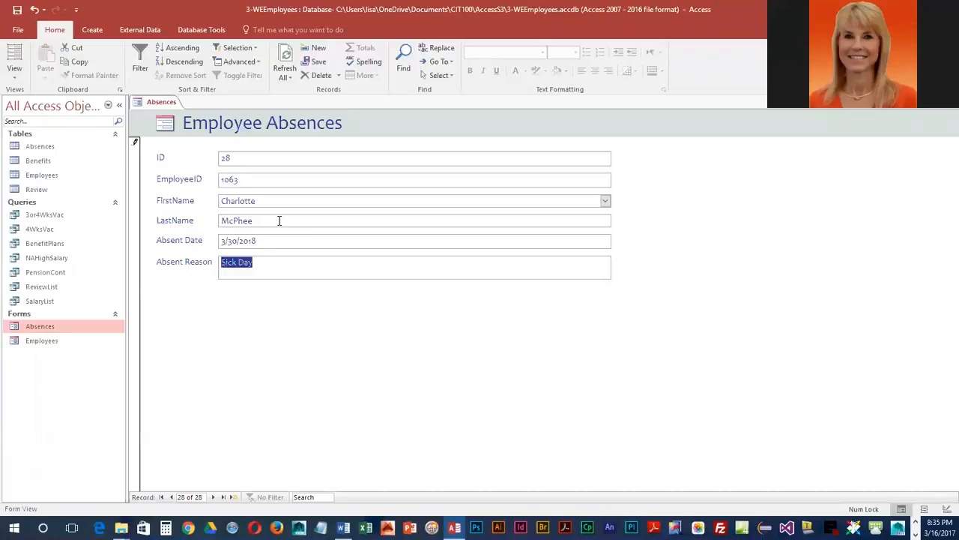
pyautogui.write('Personal leave day')
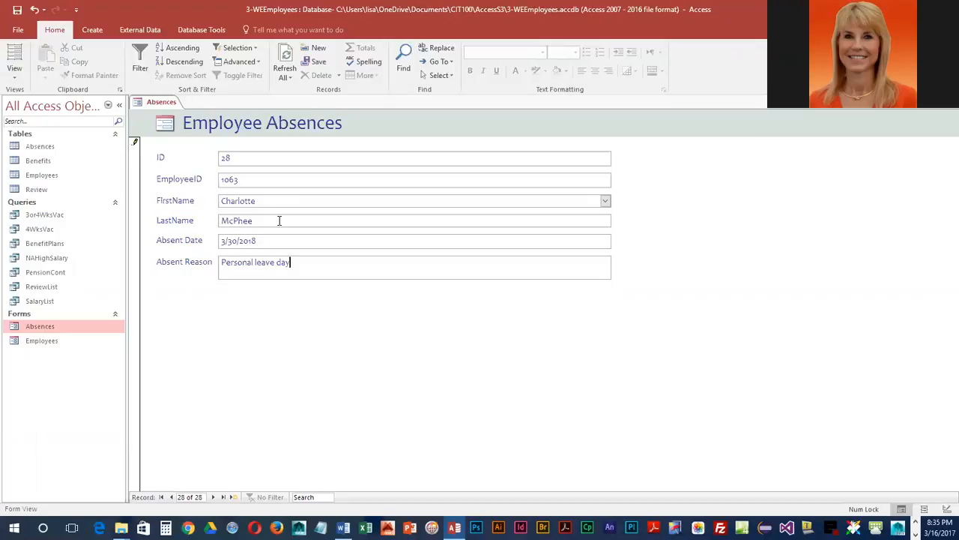
pyautogui.press('Tab')
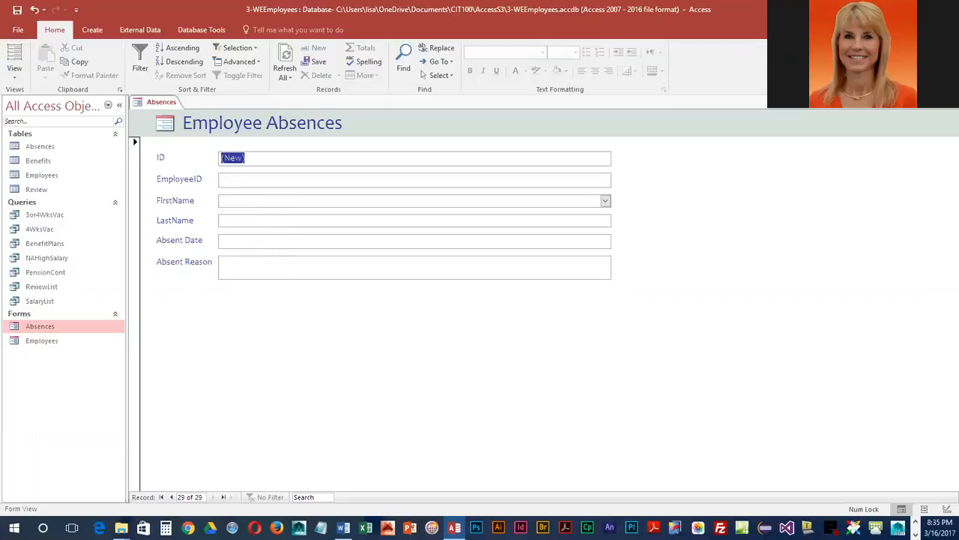
pyautogui.click(171, 497)
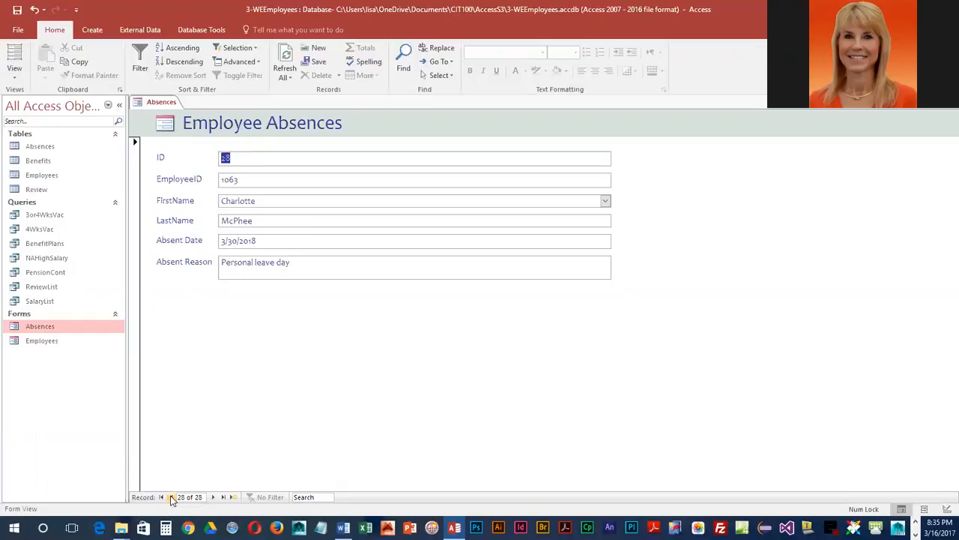